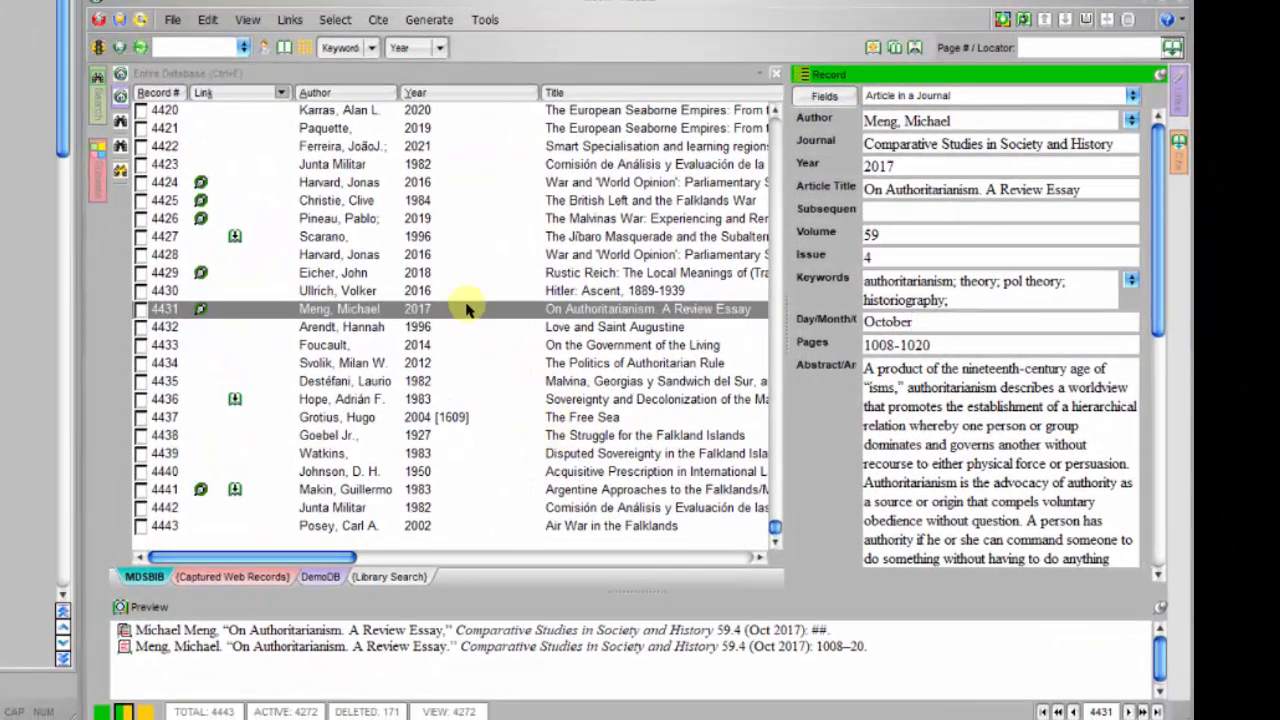
Open the linked note-taking file of record 4431, "On Authoritarianism. A Review Essay".
click(466, 310)
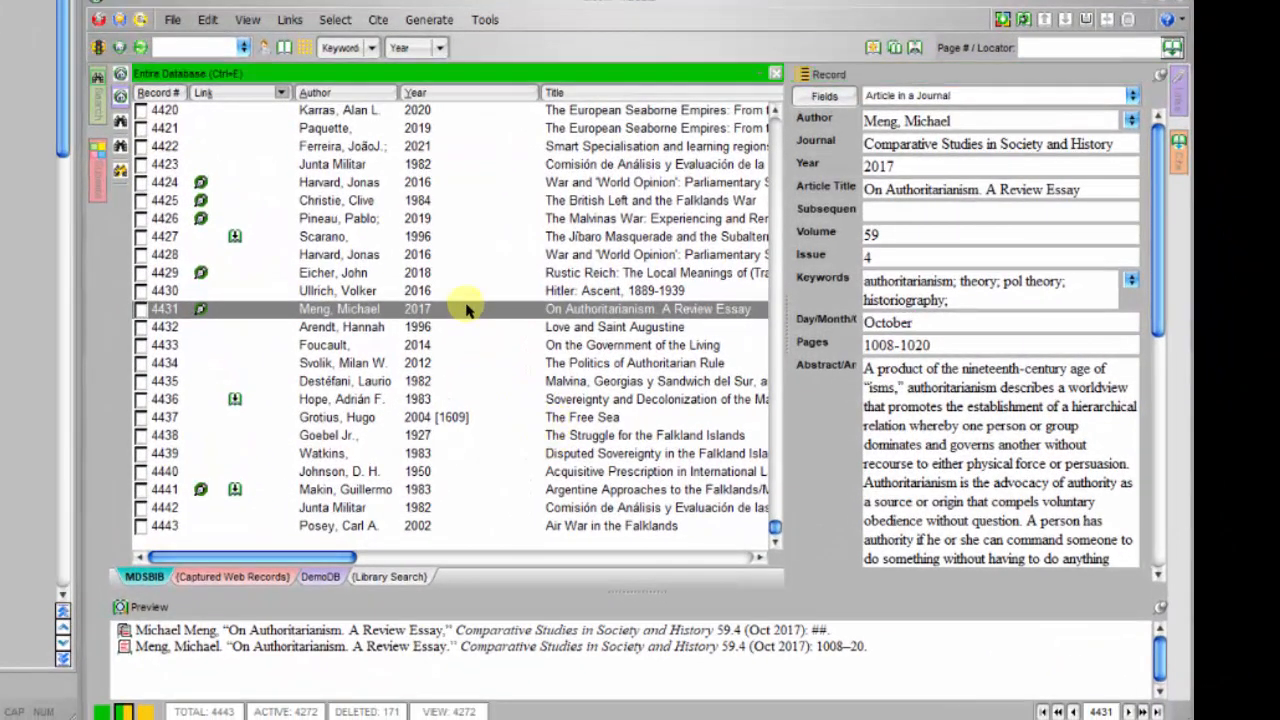
click(1157, 578)
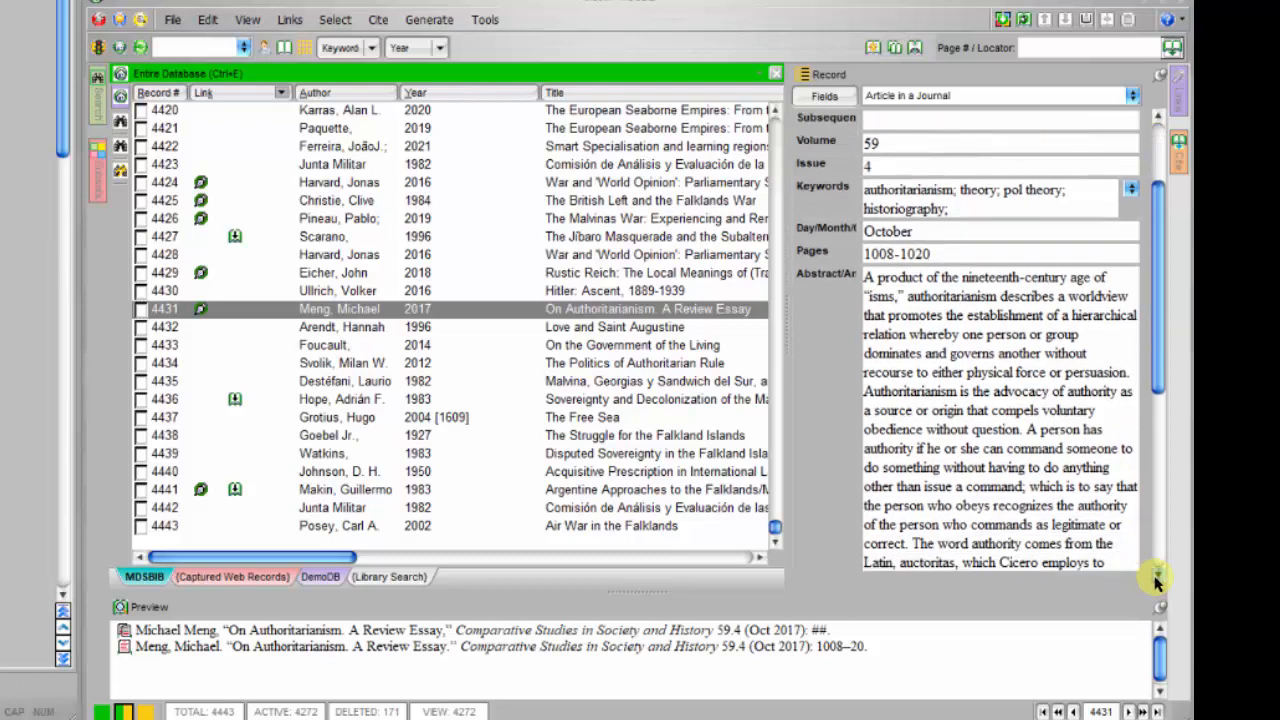
click(1157, 578)
click(1157, 578)
click(1157, 578)
click(1157, 578)
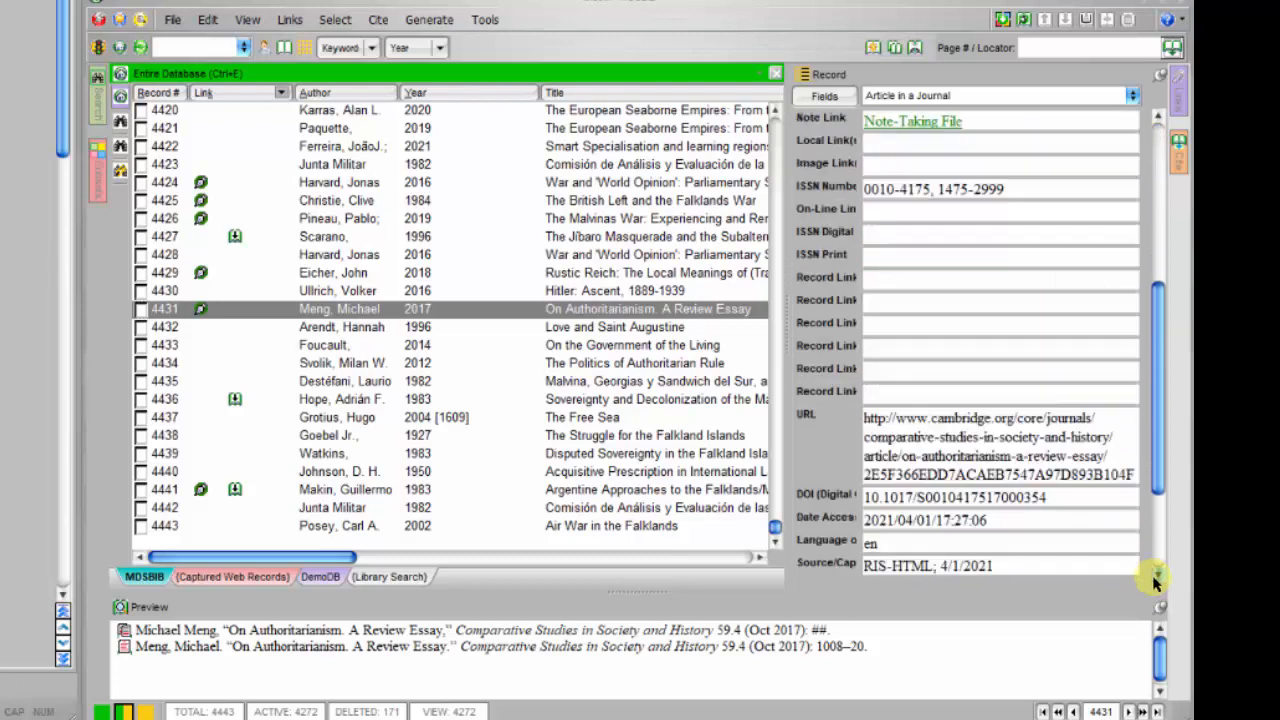
click(910, 122)
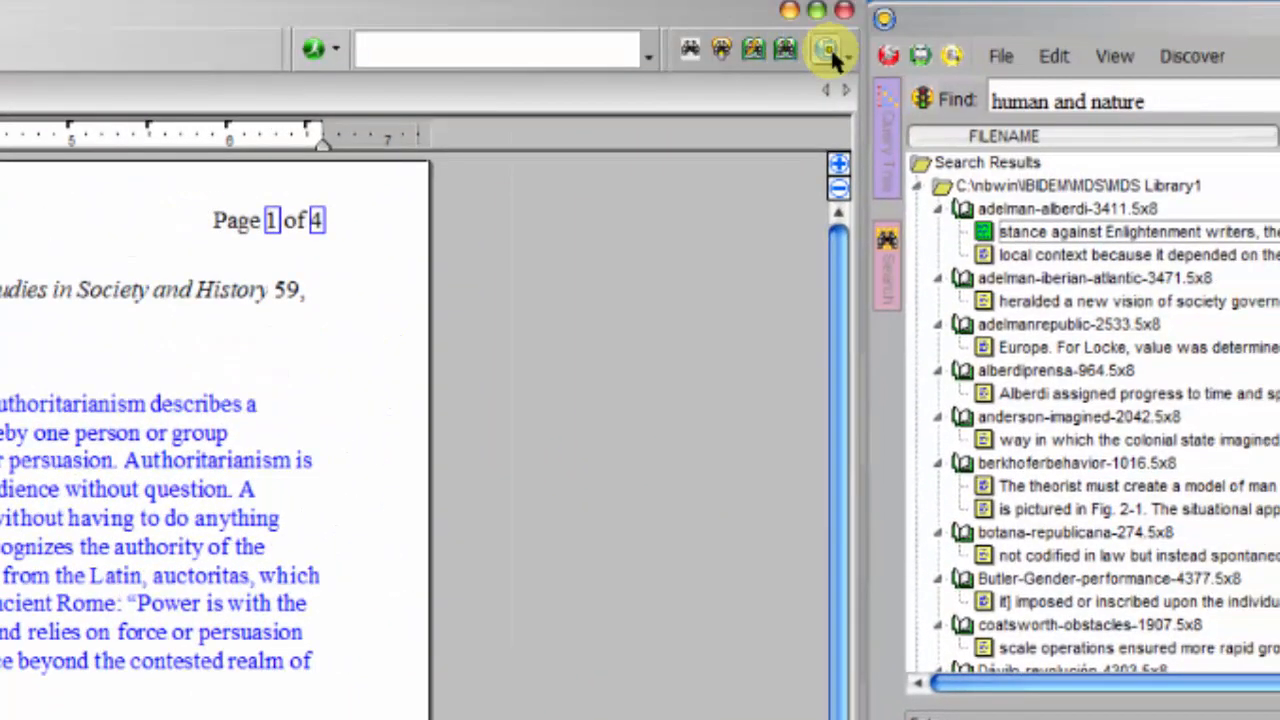
Show the dialog bar beside the note document and set it to Annotations.
click(833, 58)
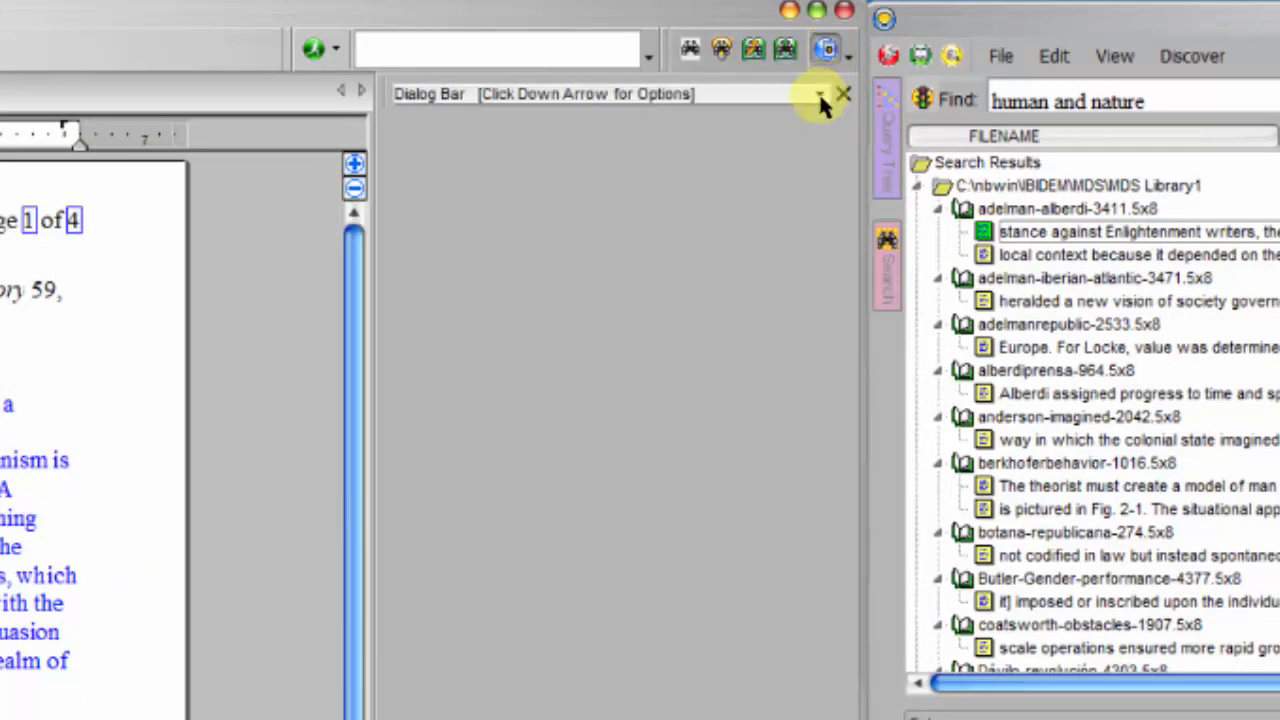
click(819, 95)
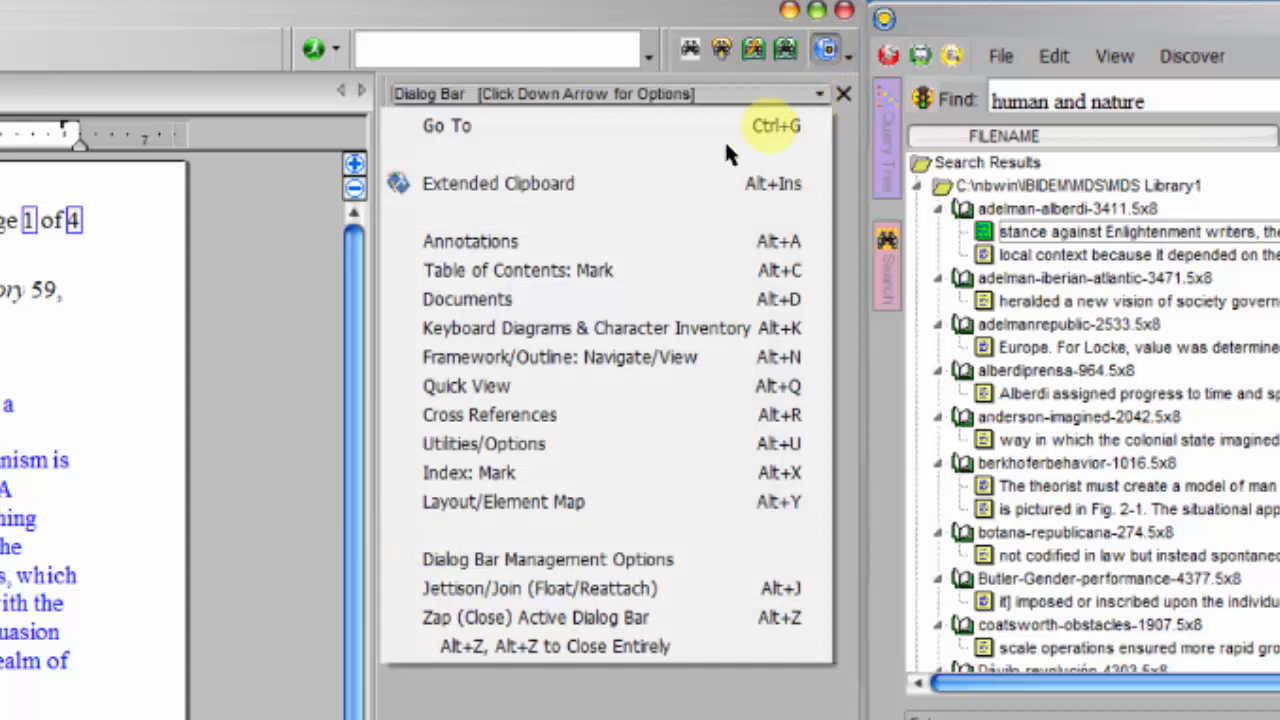
click(528, 241)
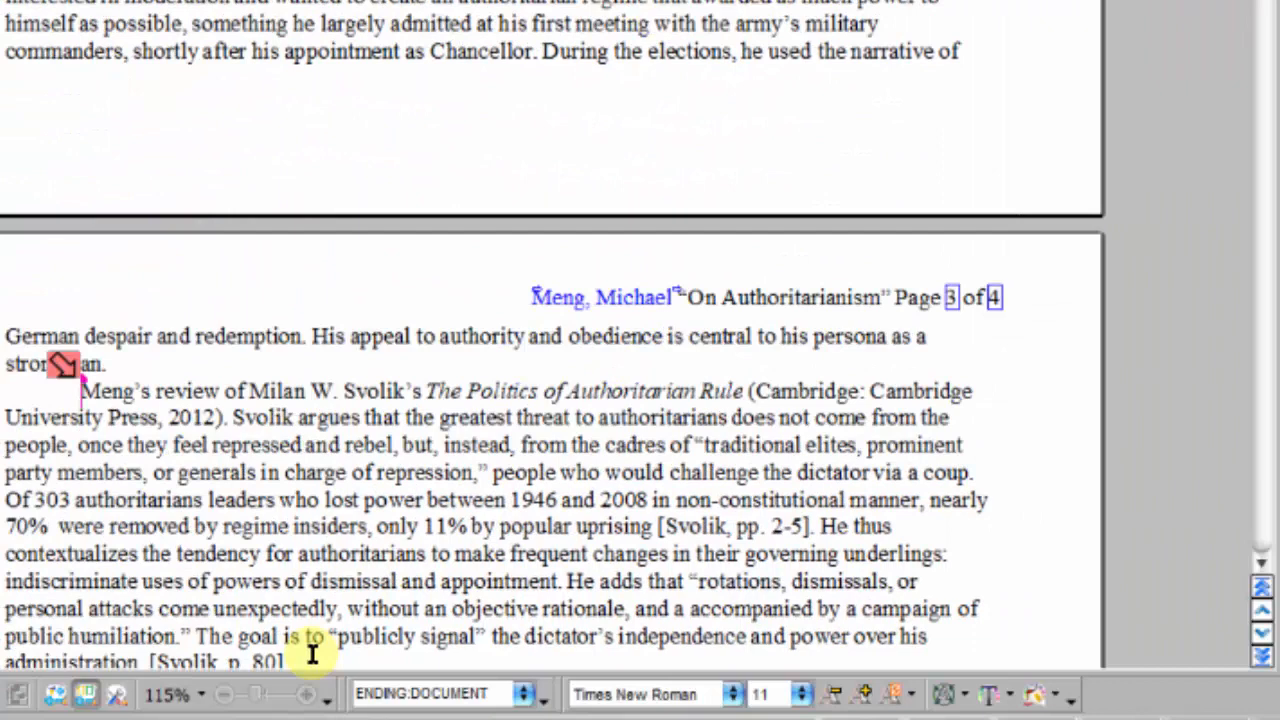
Insert the Orbis keyword annotation "authoritarian flexibility" at the start of the page 3 paragraph reviewing The Politics of Authoritarian Rule.
click(312, 654)
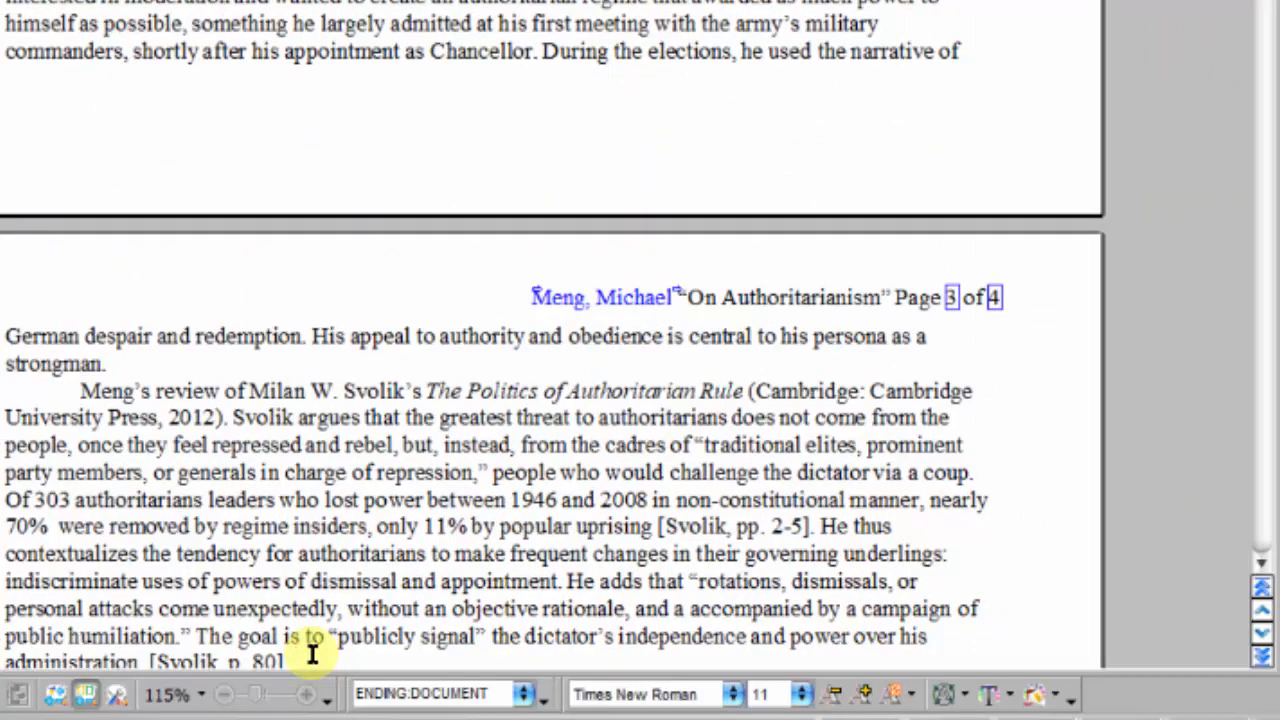
drag(312, 654, 74, 393)
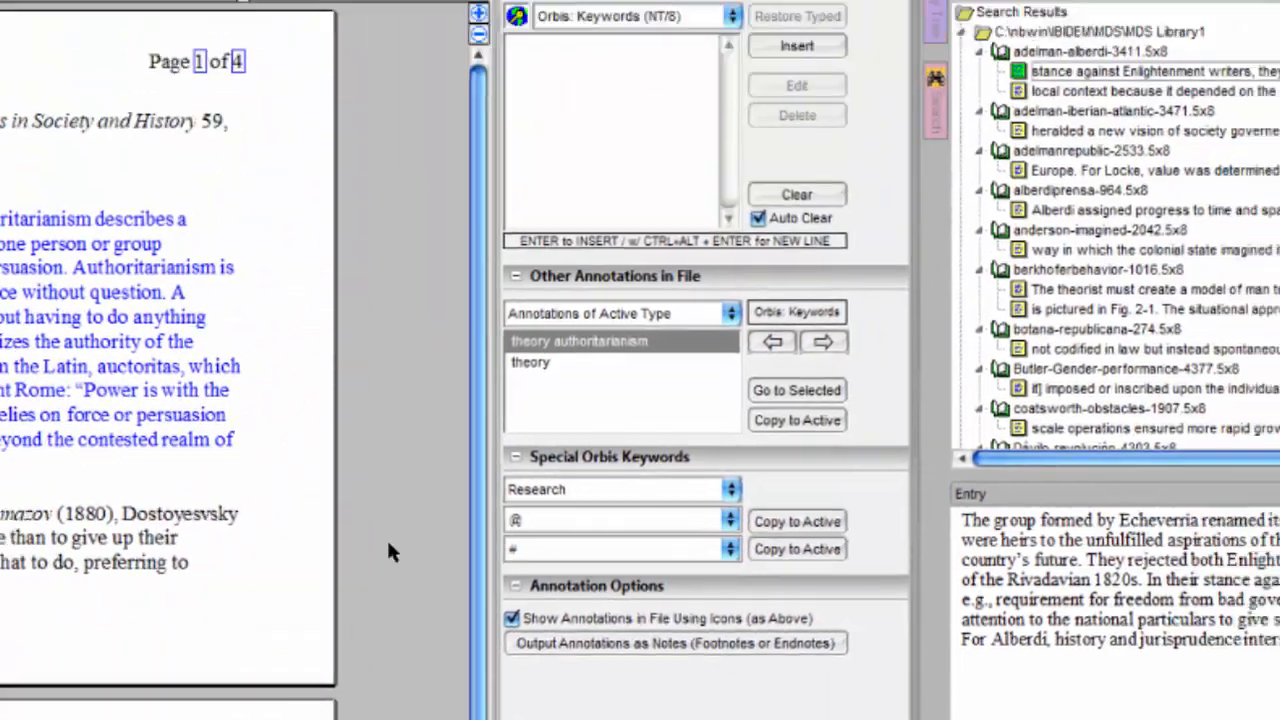
click(592, 57)
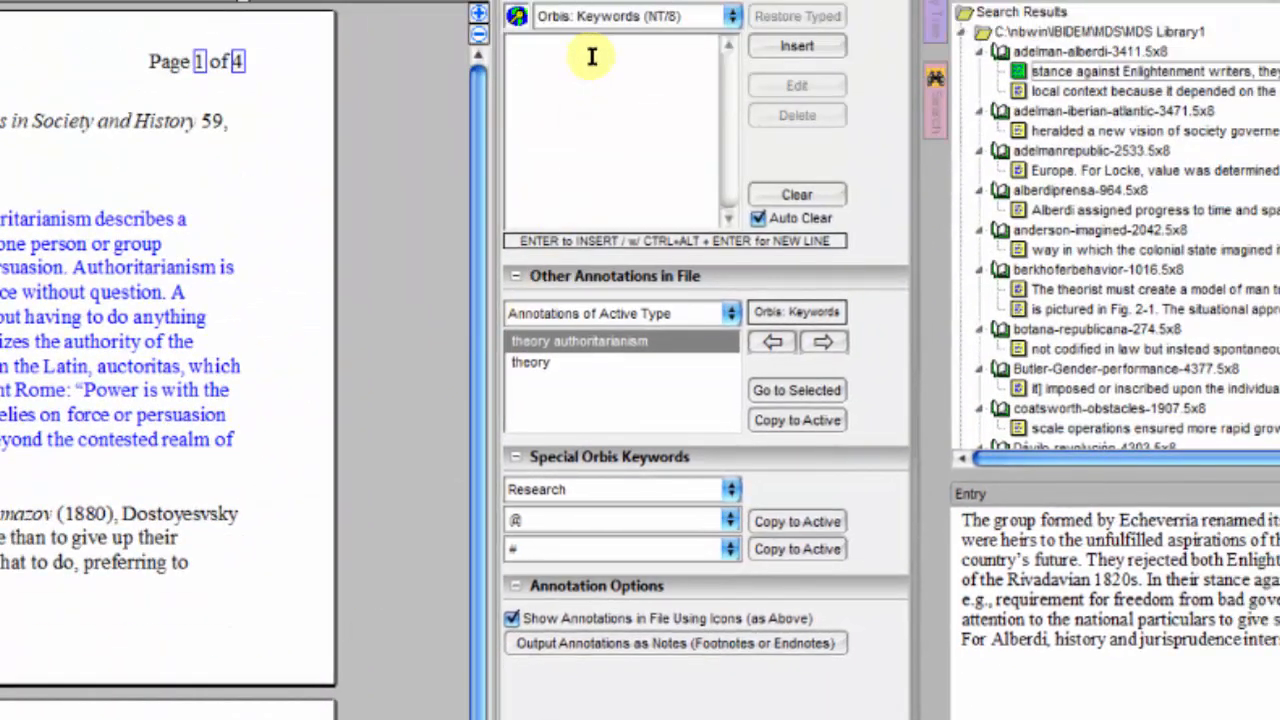
text(authoritarian)
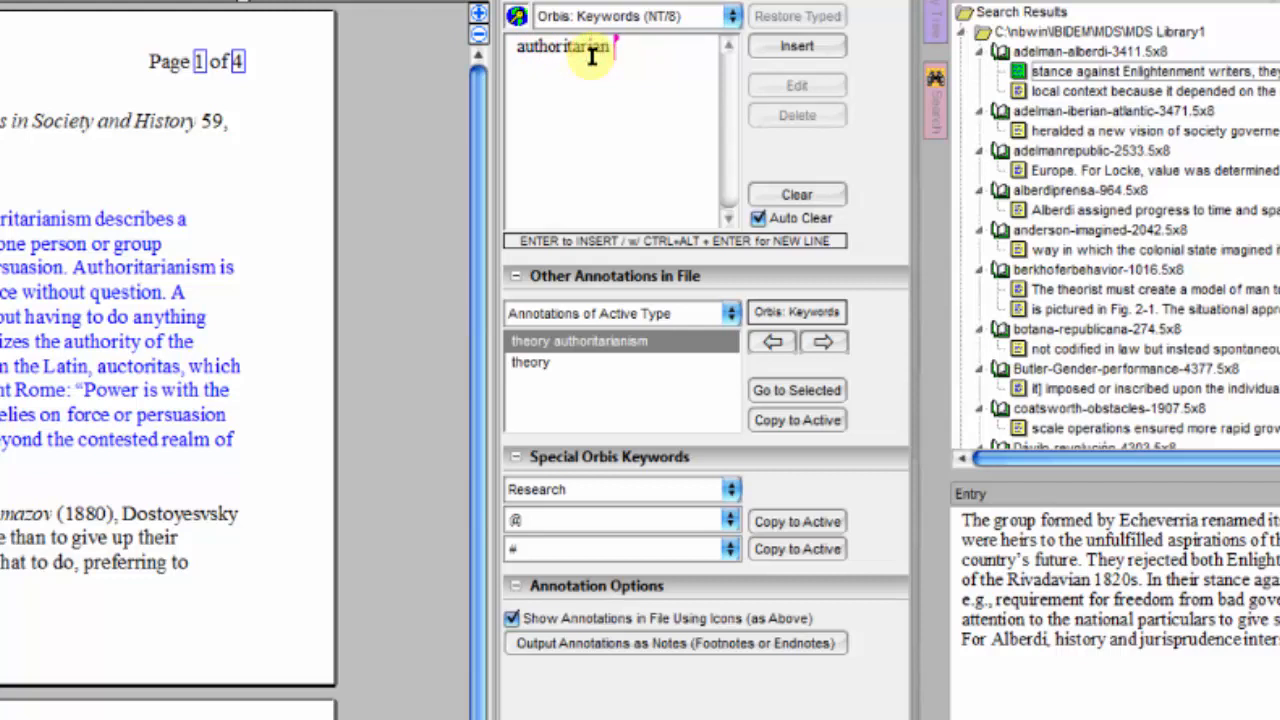
text( flexibility)
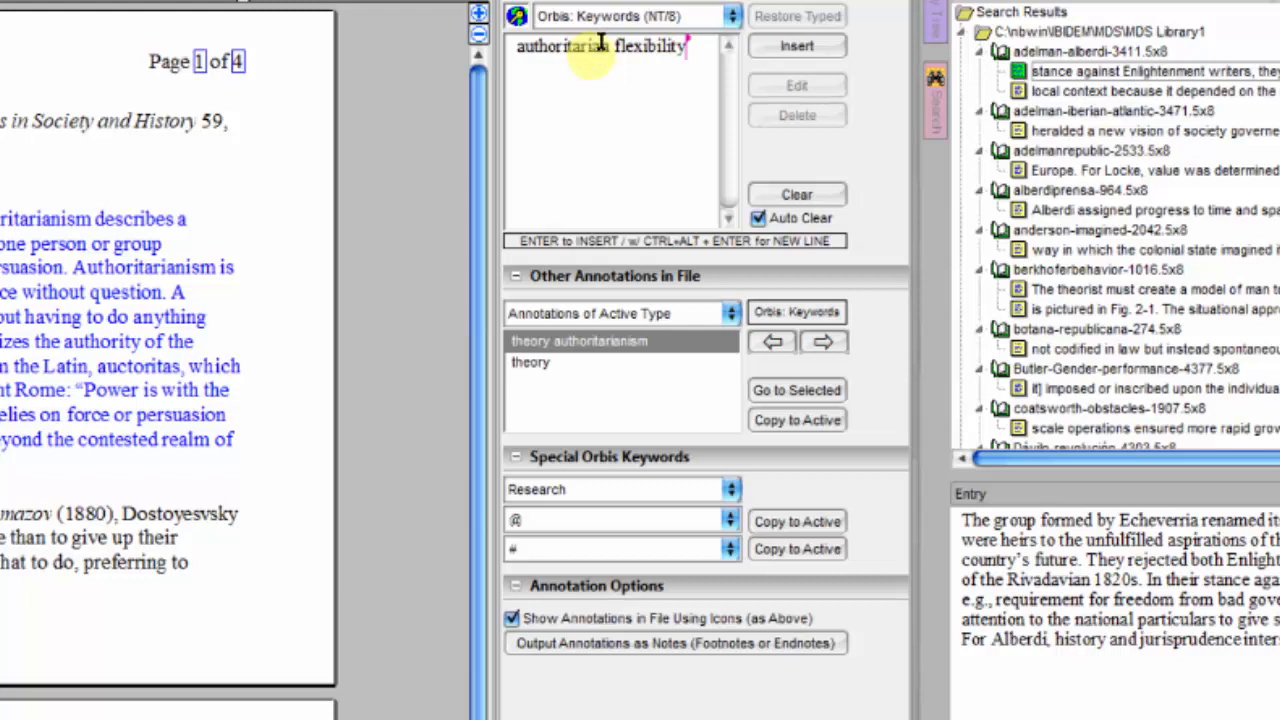
click(770, 47)
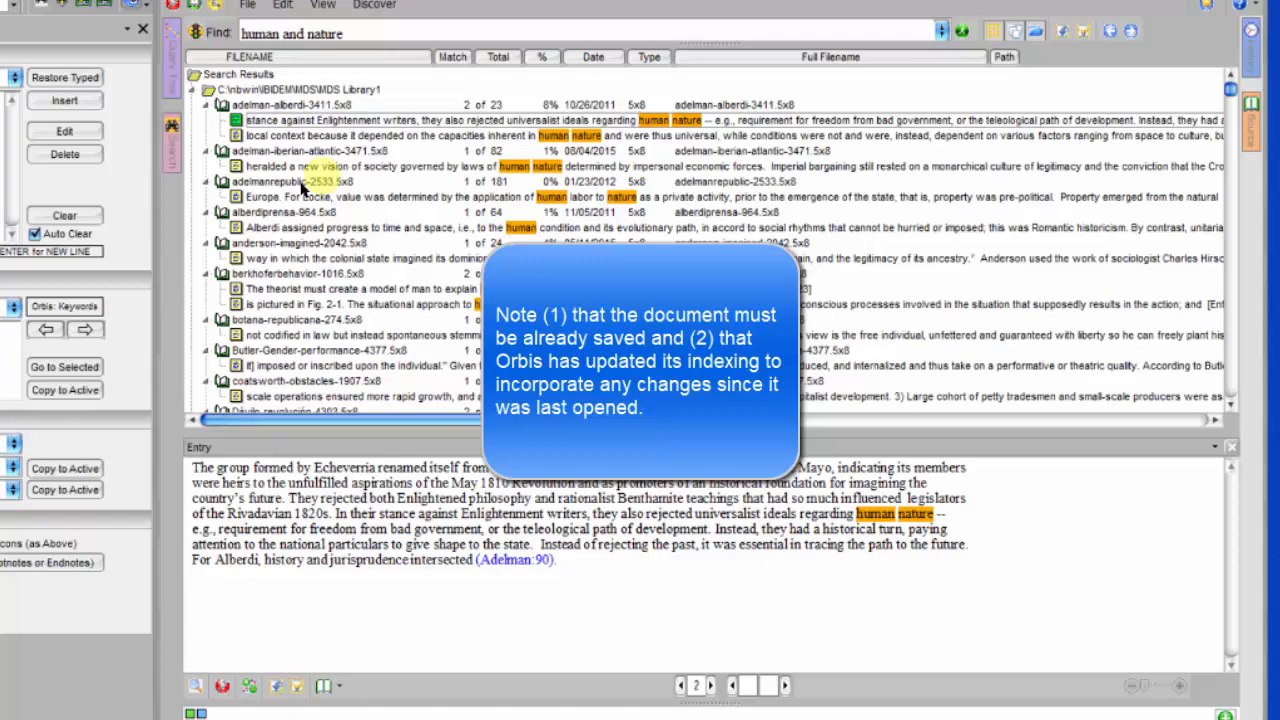
Switch to Orbis, open its search pane and clear the existing "human and nature" query.
click(172, 168)
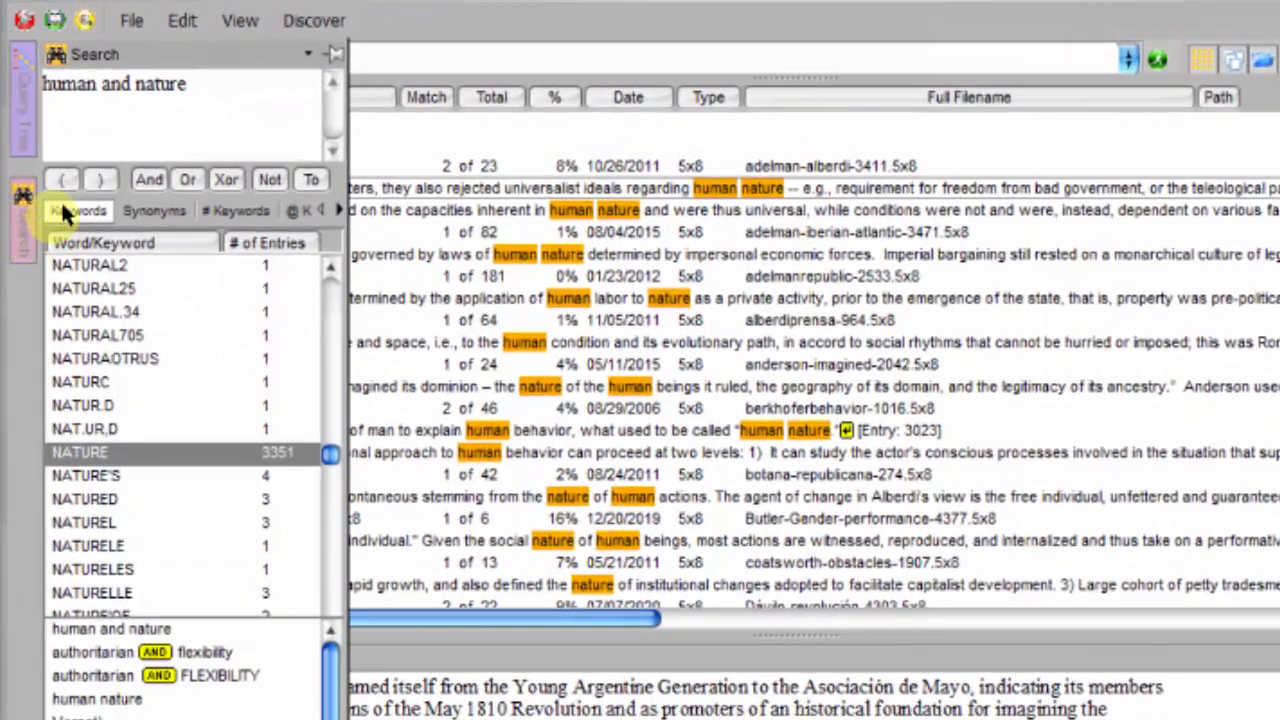
click(196, 86)
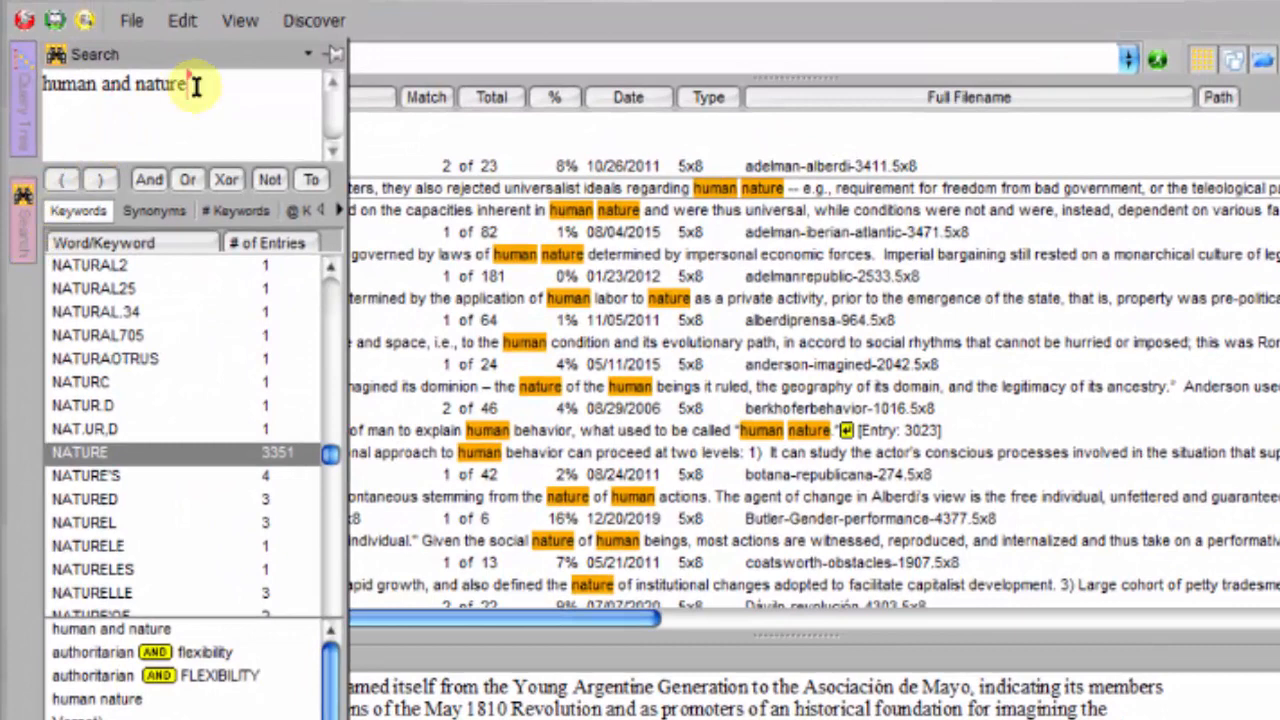
key(BackSpace)
key(BackSpace)
key(BackSpace)
key(BackSpace)
key(BackSpace)
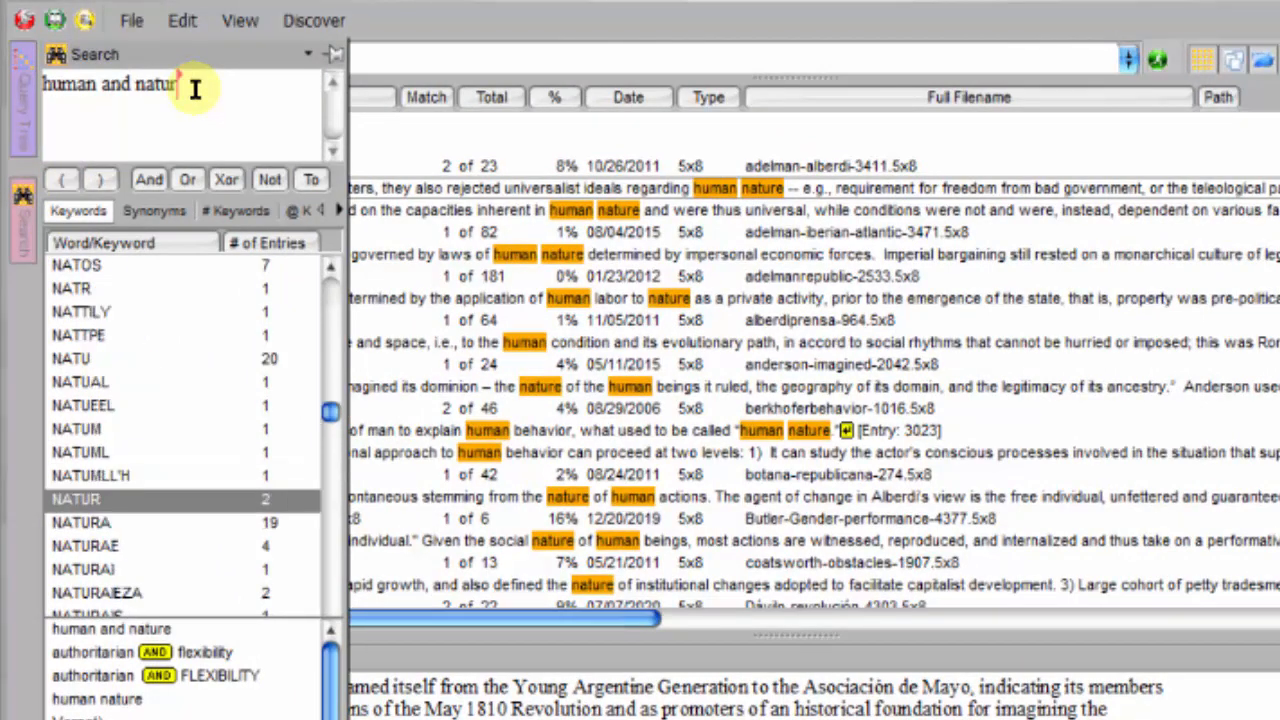
key(BackSpace)
key(BackSpace)
key(BackSpace)
key(BackSpace)
key(BackSpace)
key(BackSpace)
key(BackSpace)
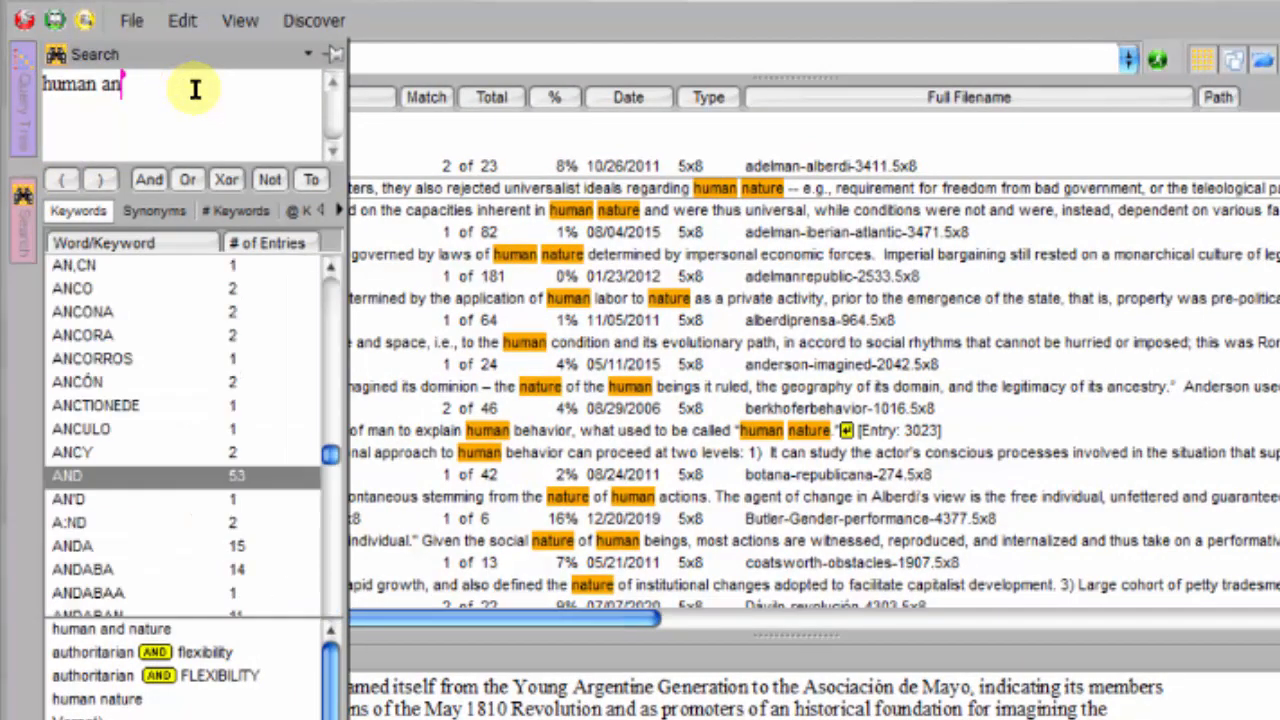
key(BackSpace)
key(BackSpace)
key(BackSpace)
key(BackSpace)
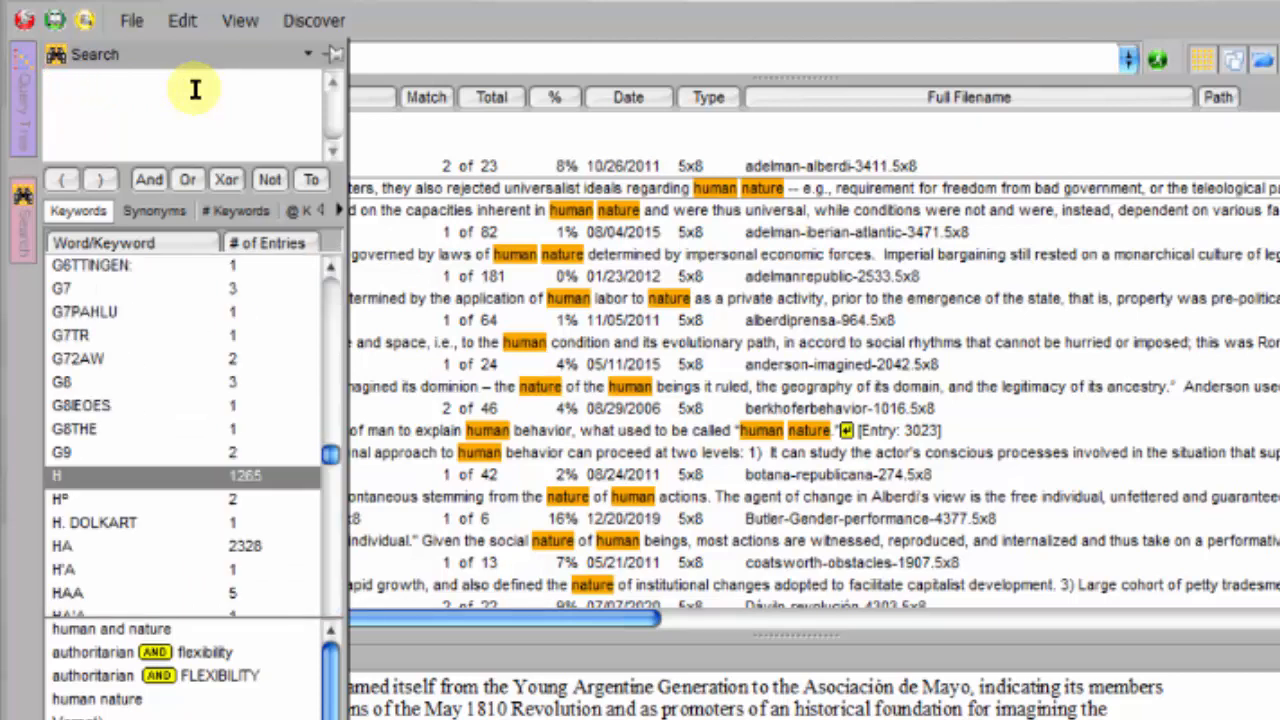
Search the text base for authoritarian AND FLEXIBILITY, taking the second term from the keyword index, and pin the search pane open.
text(autho)
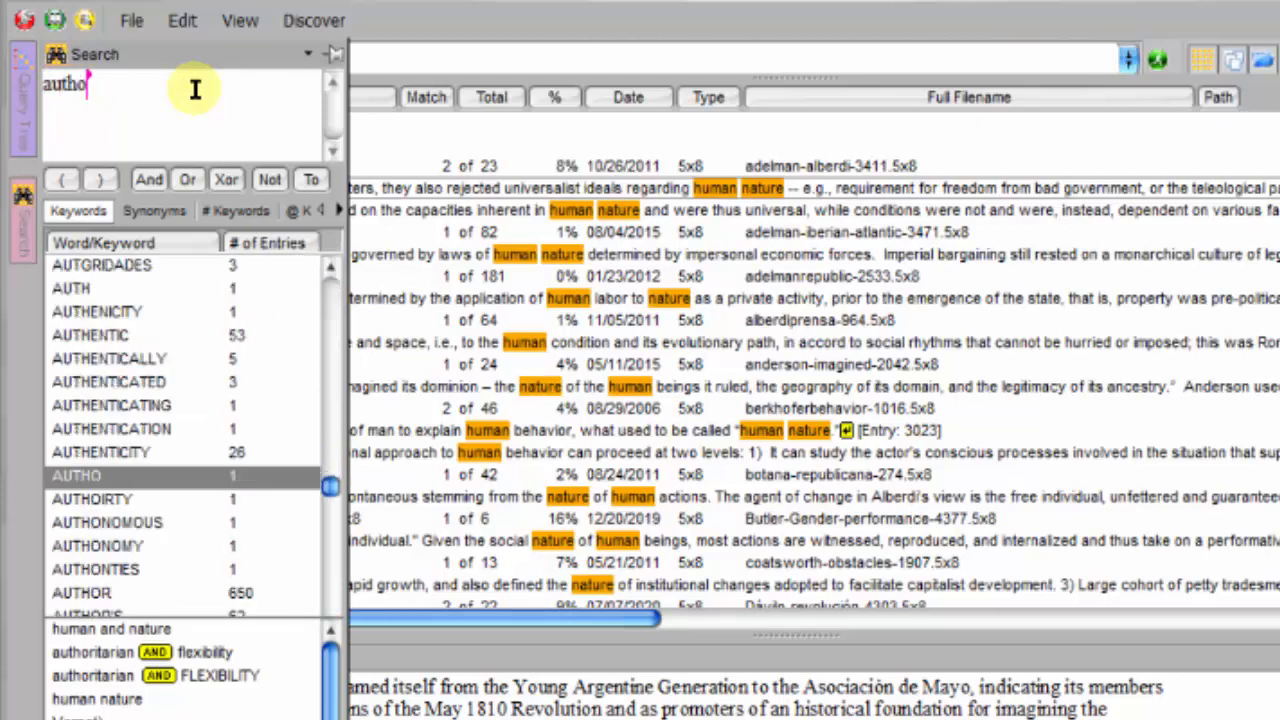
text(ritarian)
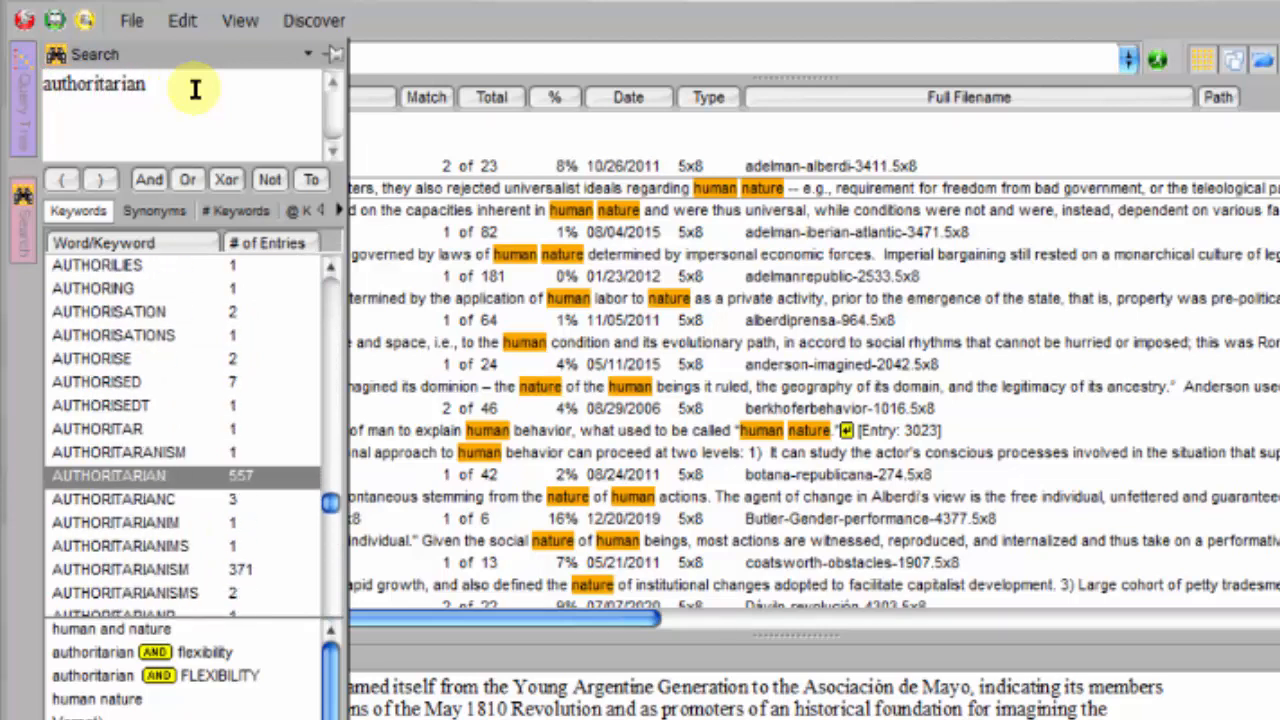
click(150, 179)
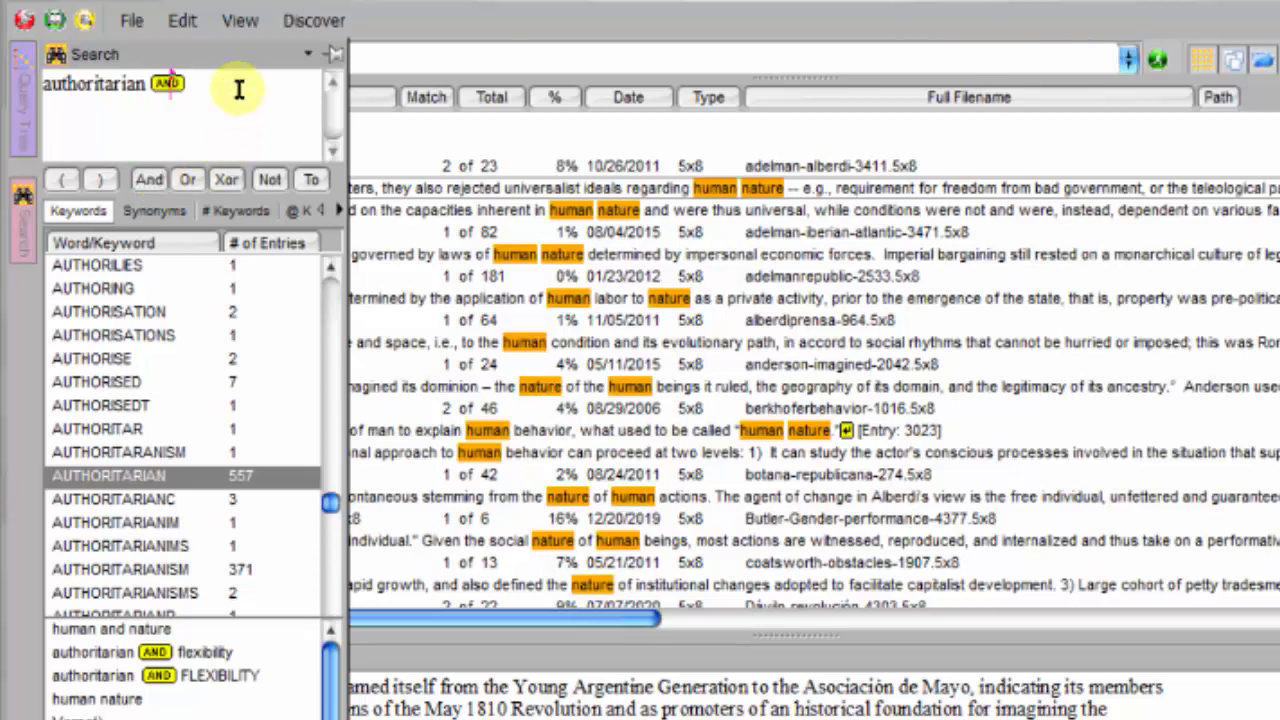
text(flexi)
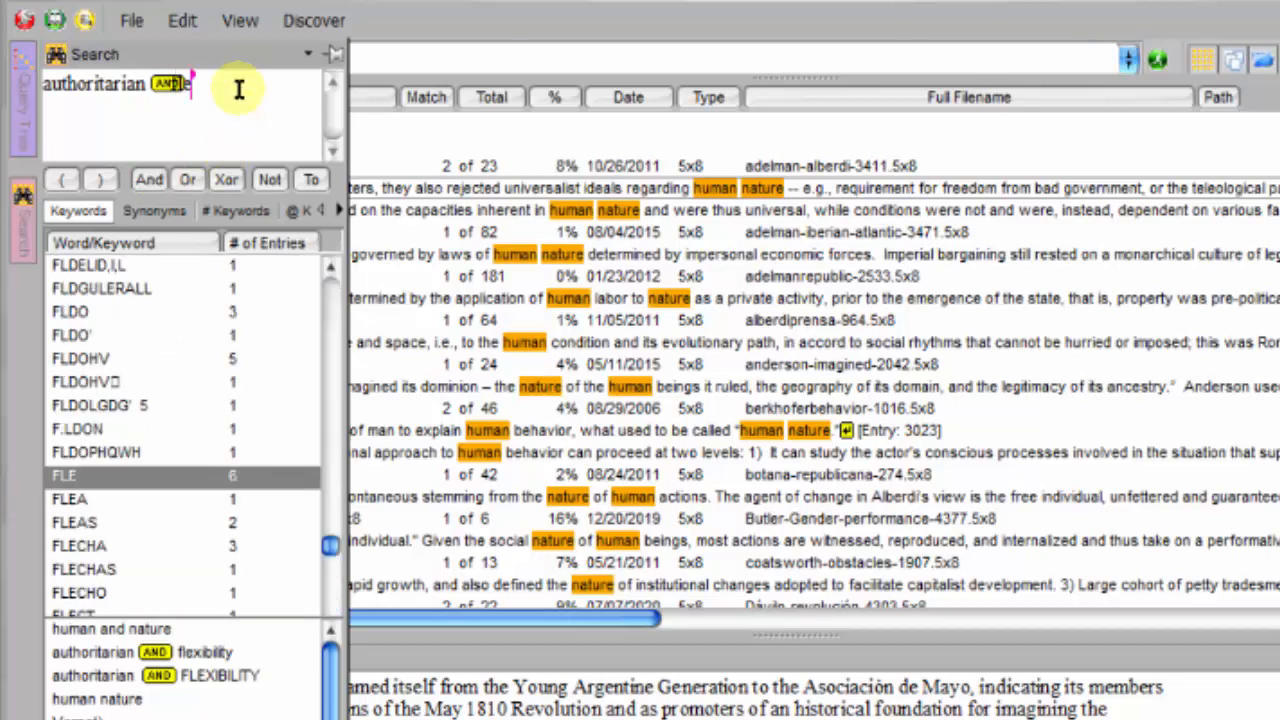
text(b)
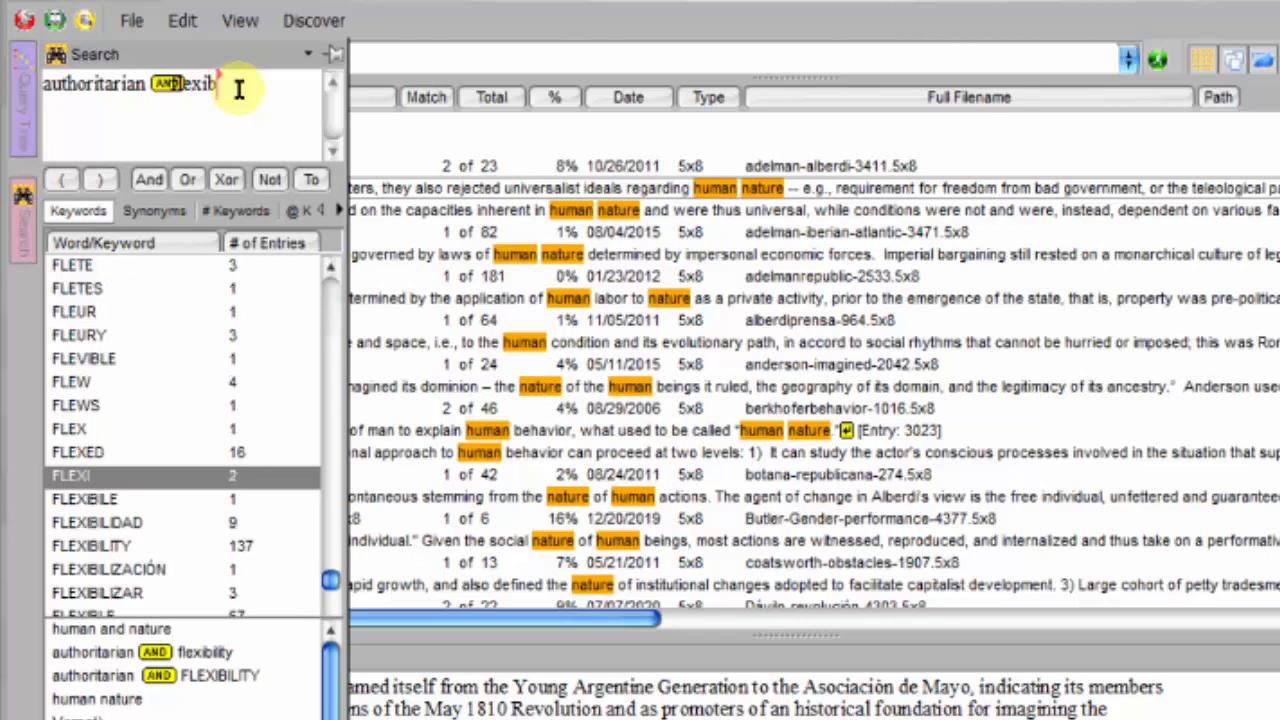
text(ili)
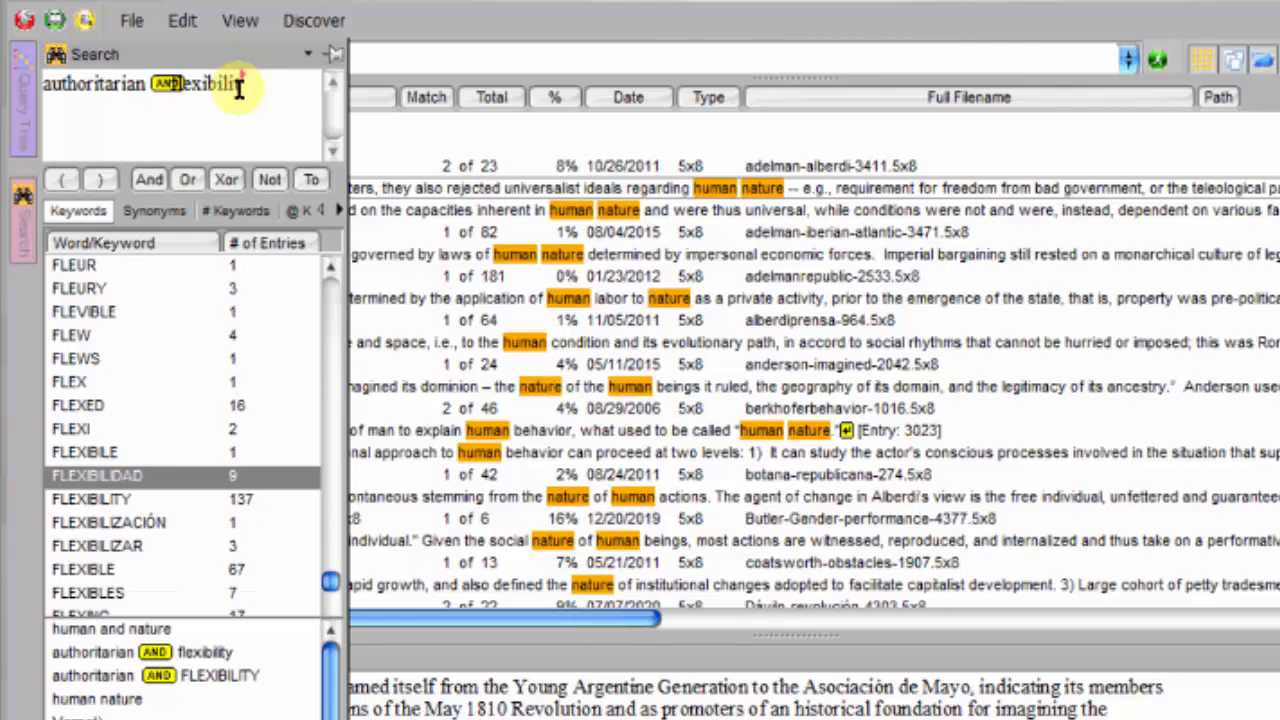
text(t)
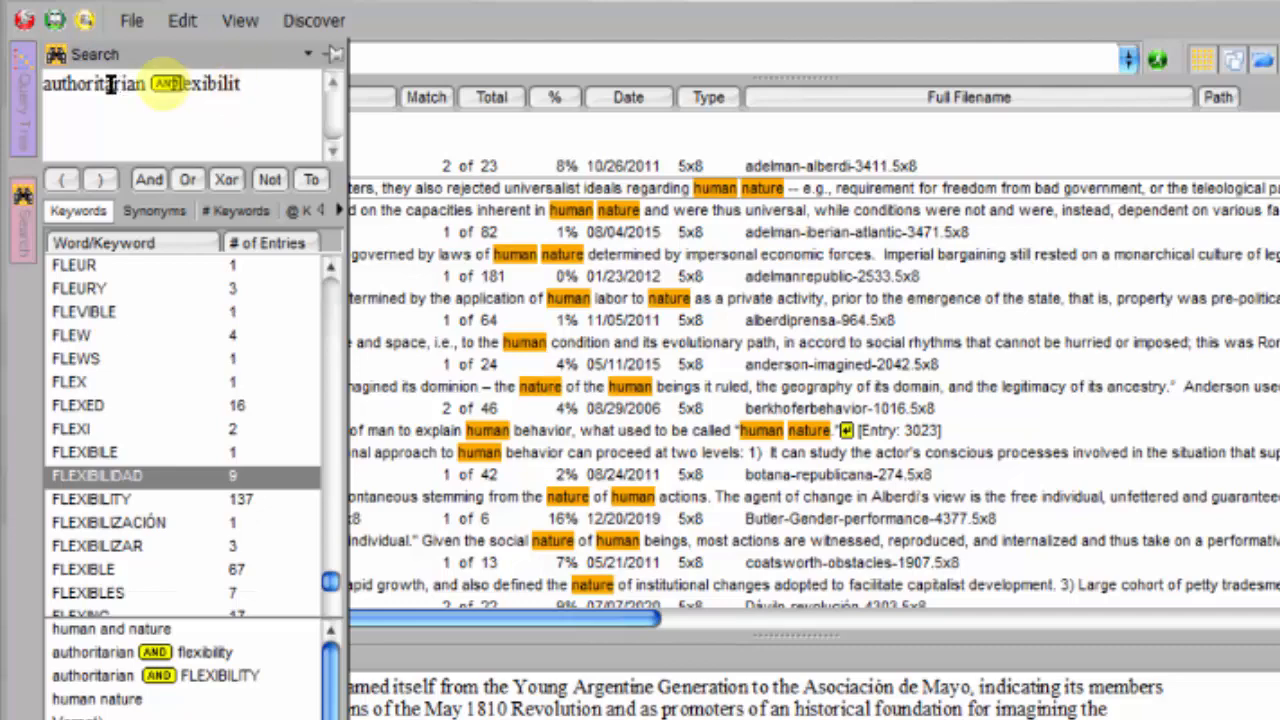
click(113, 497)
double_click(112, 491)
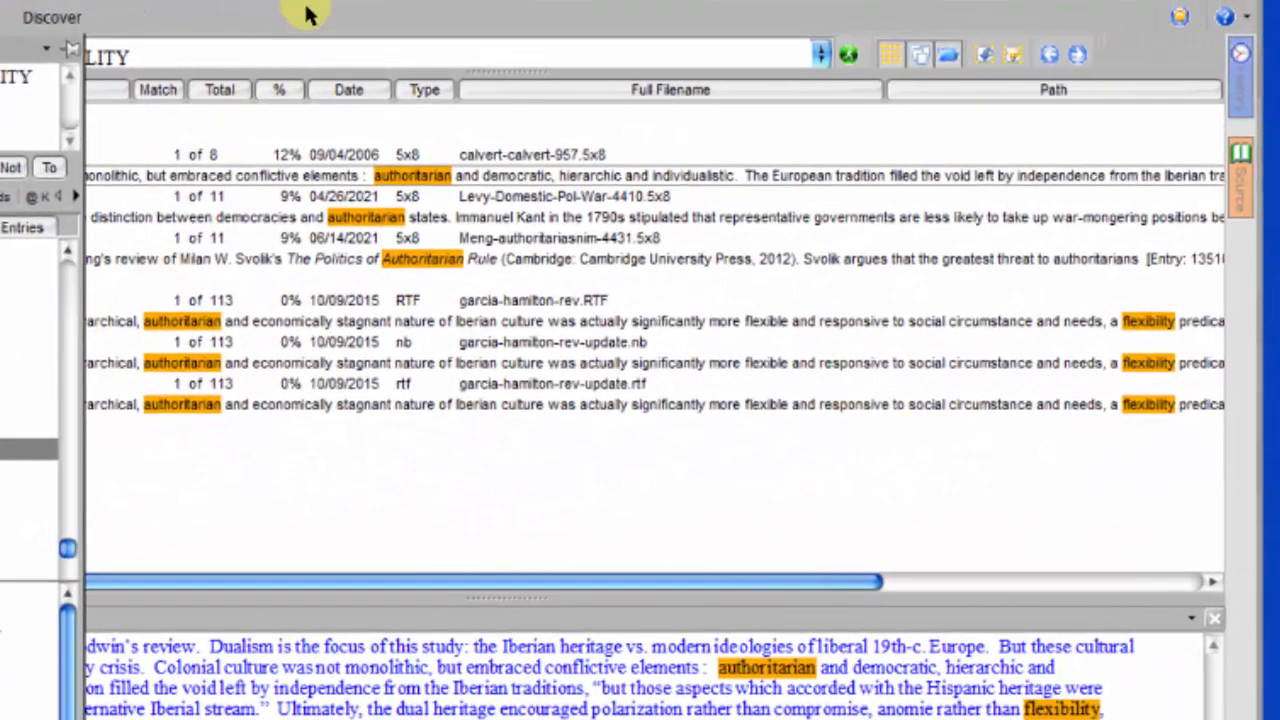
click(72, 52)
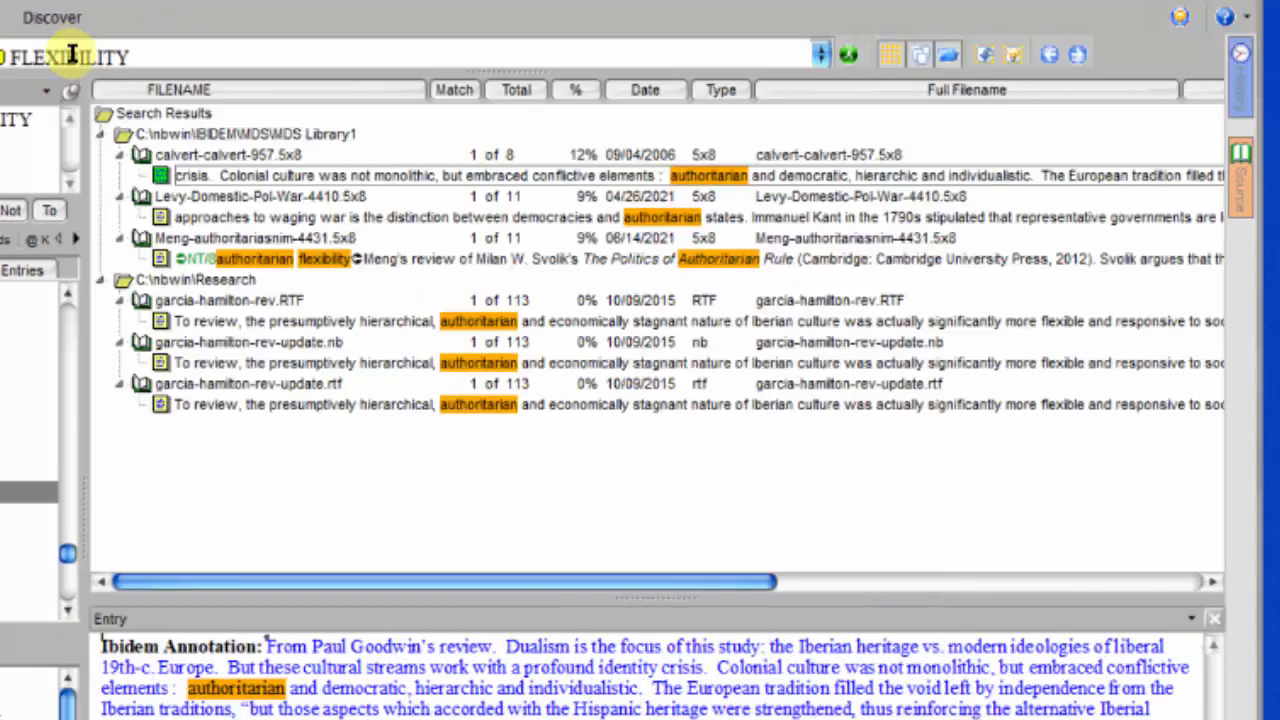